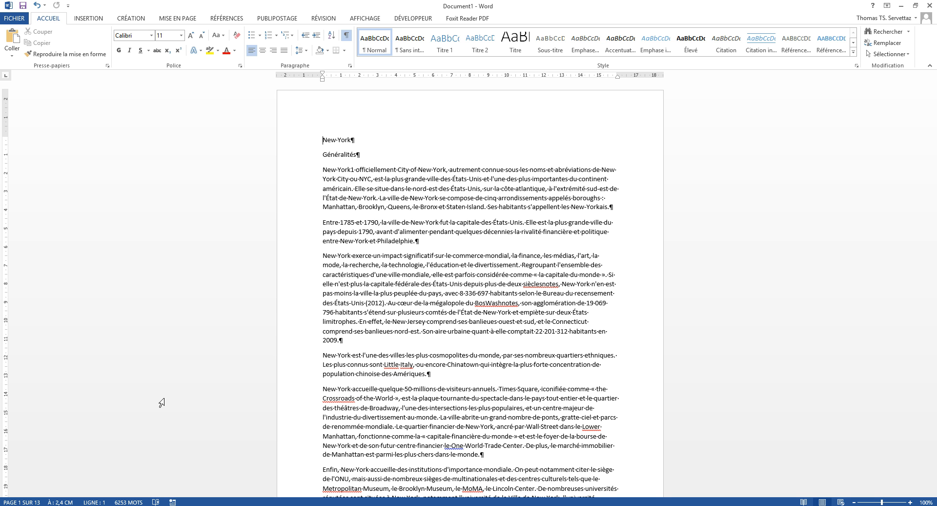
Step: Look through the first page of the New York document, from its title to the coloured headings near the end
{"action": "scroll", "coordinate": [189, 351], "scroll_direction": "down", "scroll_amount": 4}
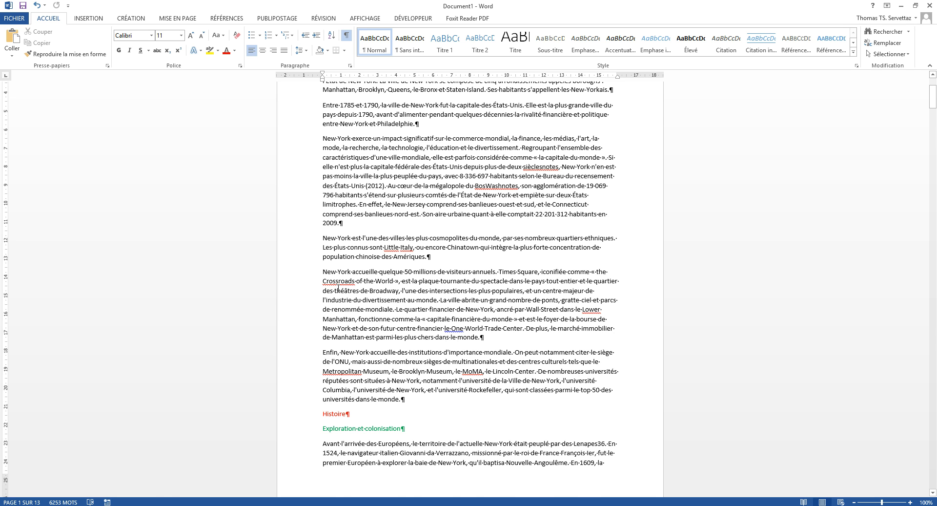
{"action": "scroll", "coordinate": [339, 289], "scroll_direction": "up", "scroll_amount": 5}
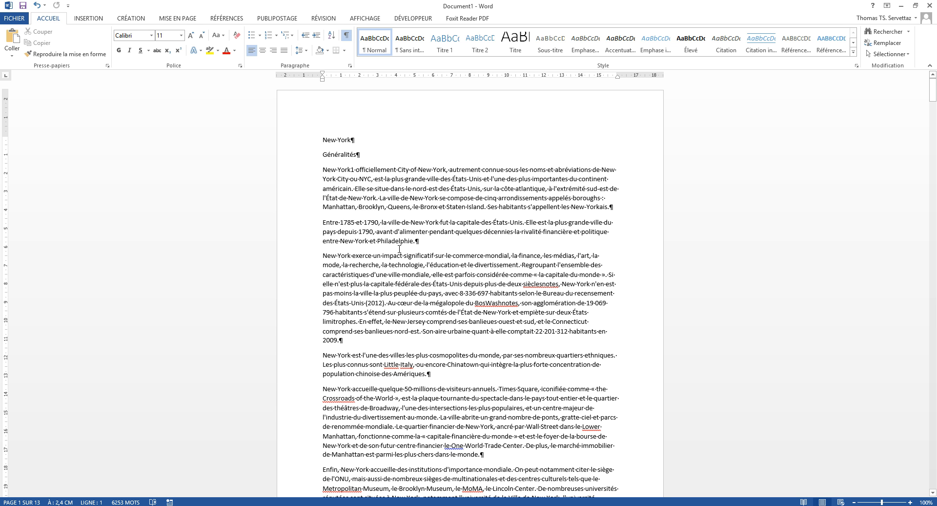
{"action": "scroll", "coordinate": [401, 245], "scroll_direction": "down", "scroll_amount": 1}
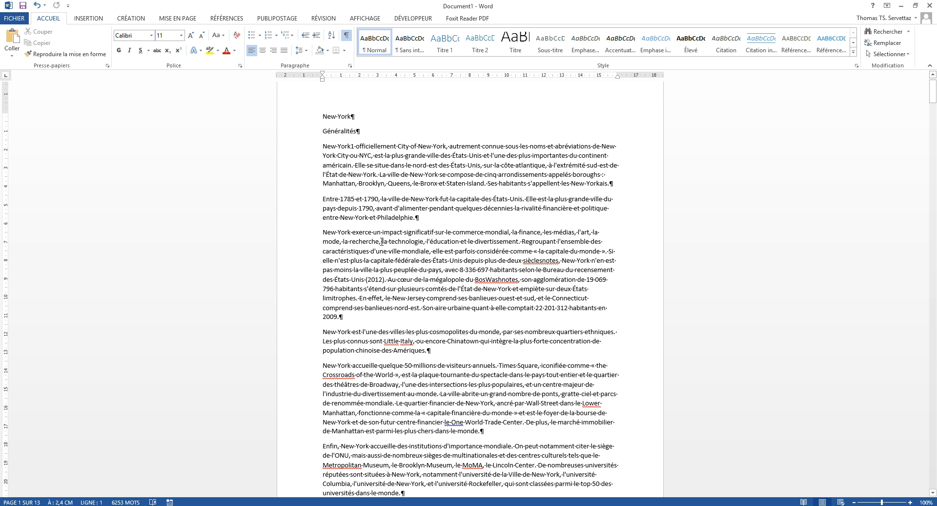
{"action": "scroll", "coordinate": [409, 291], "scroll_direction": "down", "scroll_amount": 2}
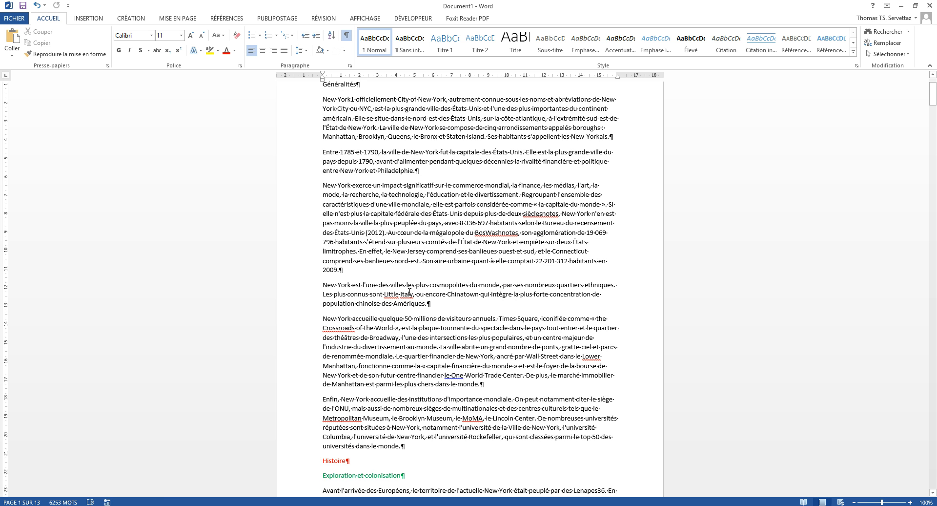
{"action": "scroll", "coordinate": [401, 305], "scroll_direction": "down", "scroll_amount": 5}
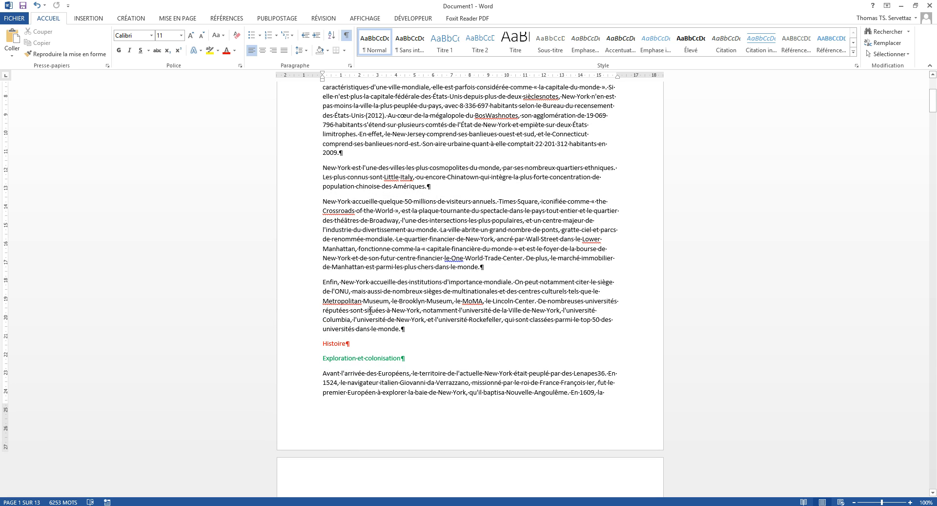
{"action": "scroll", "coordinate": [669, 188], "scroll_direction": "up", "scroll_amount": 8}
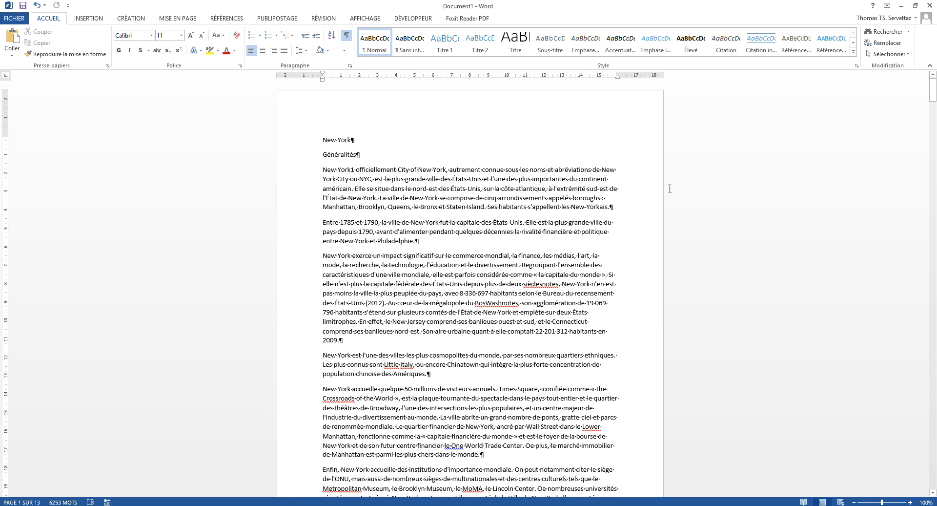
{"action": "scroll", "coordinate": [320, 323], "scroll_direction": "down", "scroll_amount": 5}
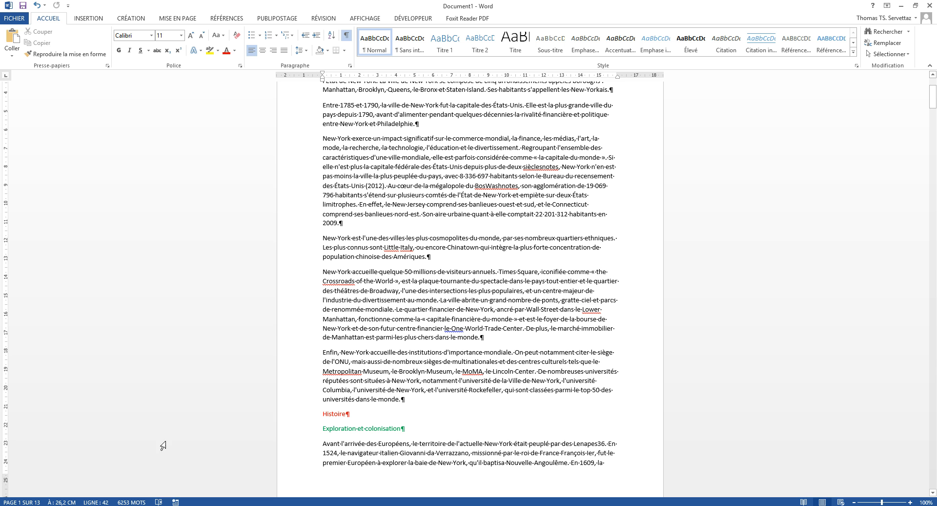
{"action": "scroll", "coordinate": [447, 405], "scroll_direction": "down", "scroll_amount": 2}
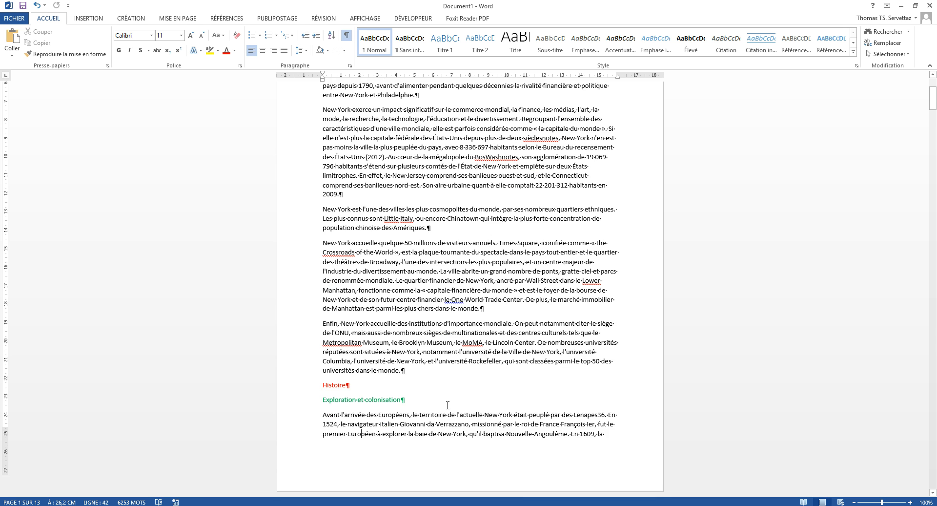
Step: Open the document's page footer for editing without applying a predefined footer design
{"action": "left_click", "coordinate": [89, 18]}
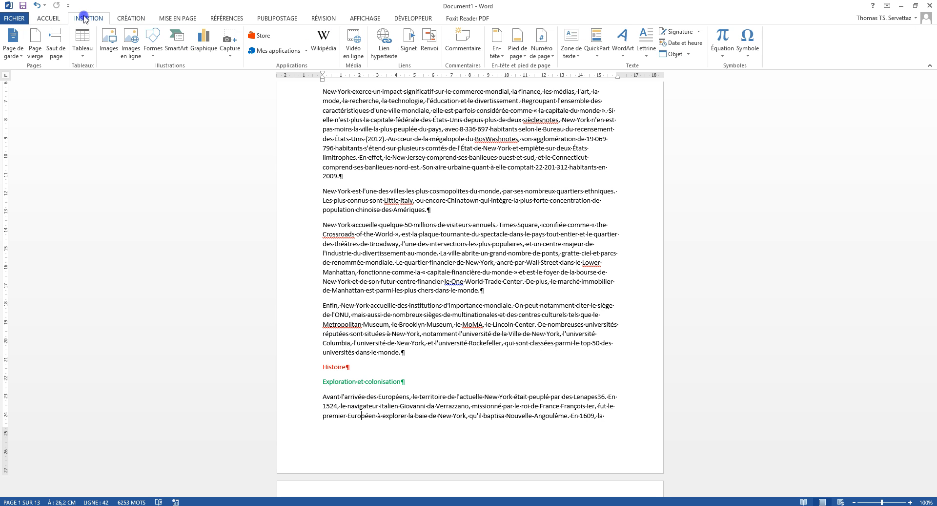
{"action": "left_click", "coordinate": [521, 50]}
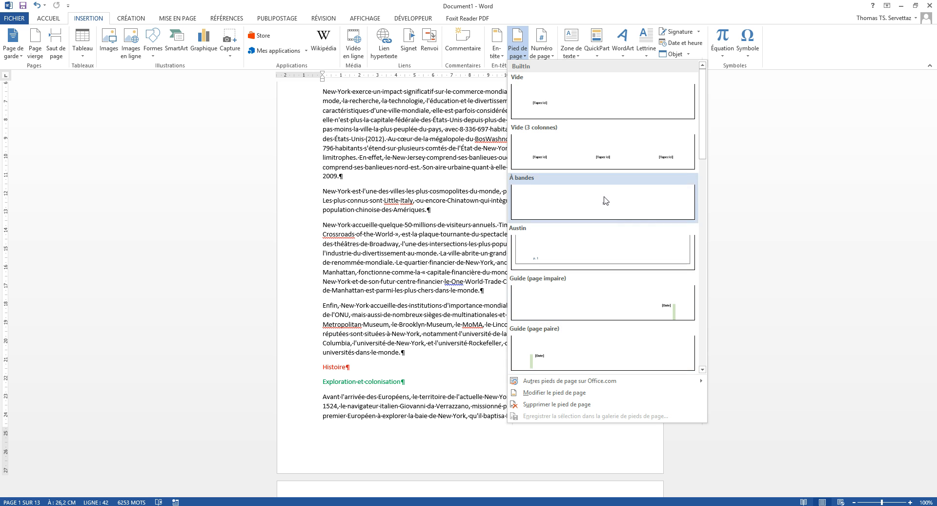
{"action": "left_click_drag", "start_coordinate": [704, 121], "coordinate": [698, 79]}
{"action": "left_click", "coordinate": [537, 392]}
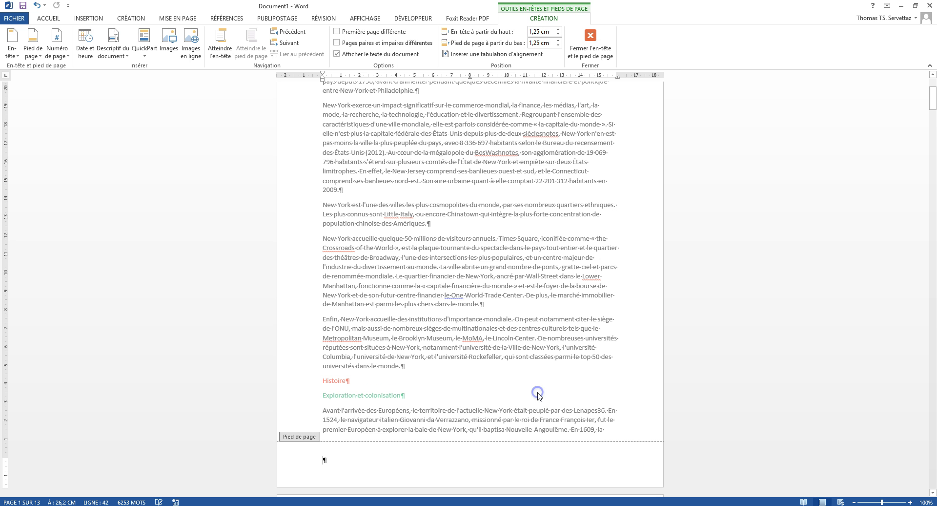
{"action": "scroll", "coordinate": [376, 423], "scroll_direction": "down", "scroll_amount": 3}
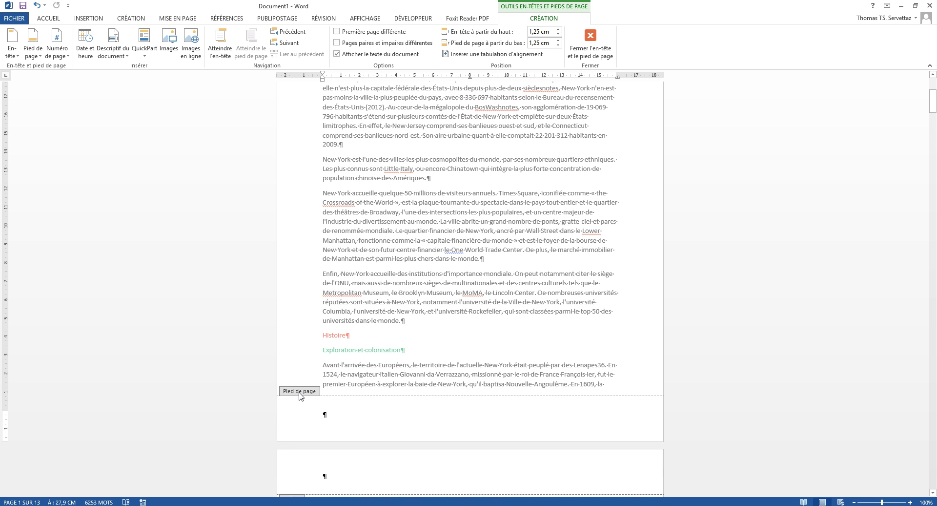
Step: Enter the trial text "rr" in the first page's footer and check how it carries over to the following pages
{"action": "type", "text": "rr"}
{"action": "mouse_move", "coordinate": [931, 115]}
{"action": "left_mouse_down"}
{"action": "mouse_move", "coordinate": [932, 177]}
{"action": "mouse_move", "coordinate": [933, 99]}
{"action": "left_mouse_up"}
{"action": "scroll", "coordinate": [460, 180], "scroll_direction": "down", "scroll_amount": 3}
{"action": "scroll", "coordinate": [460, 179], "scroll_direction": "down", "scroll_amount": 4}
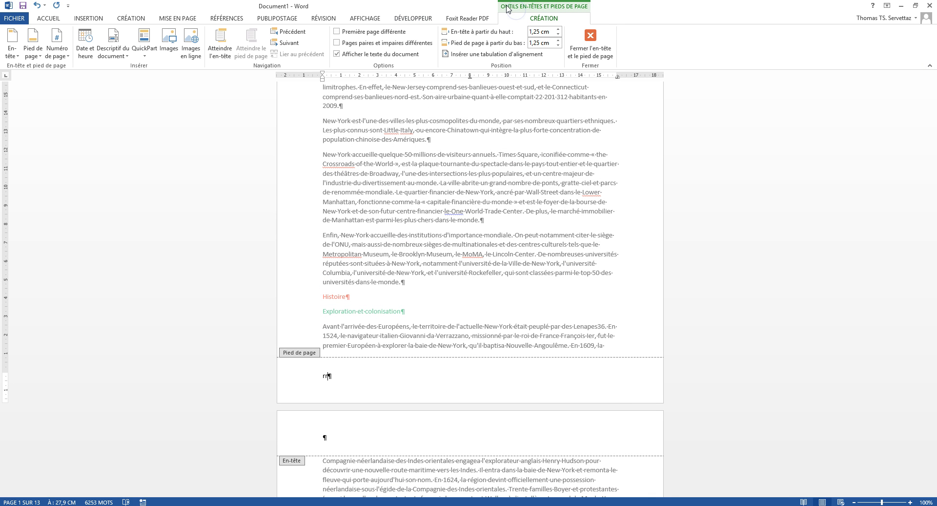
Step: Enable different odd and even pages, and replace the trial text in the odd-page footer with two tabs
{"action": "left_click", "coordinate": [337, 44]}
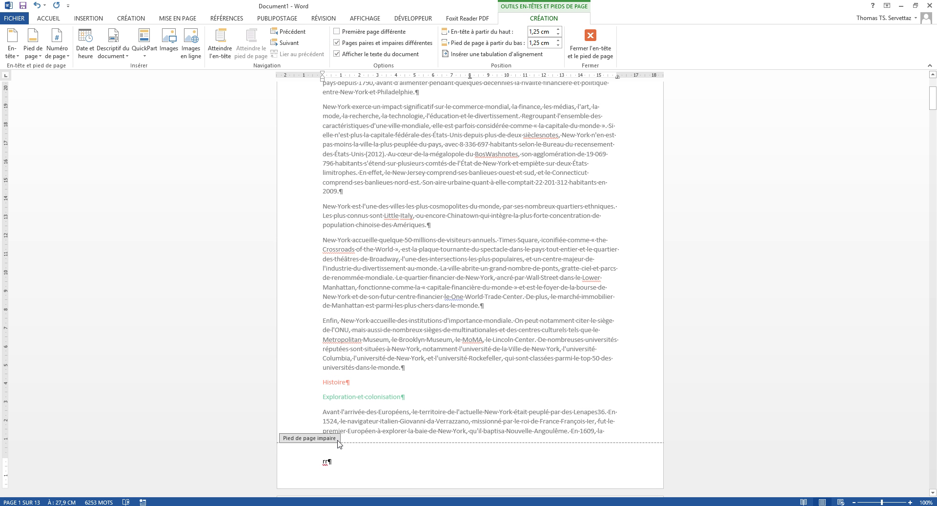
{"action": "left_click", "coordinate": [319, 464]}
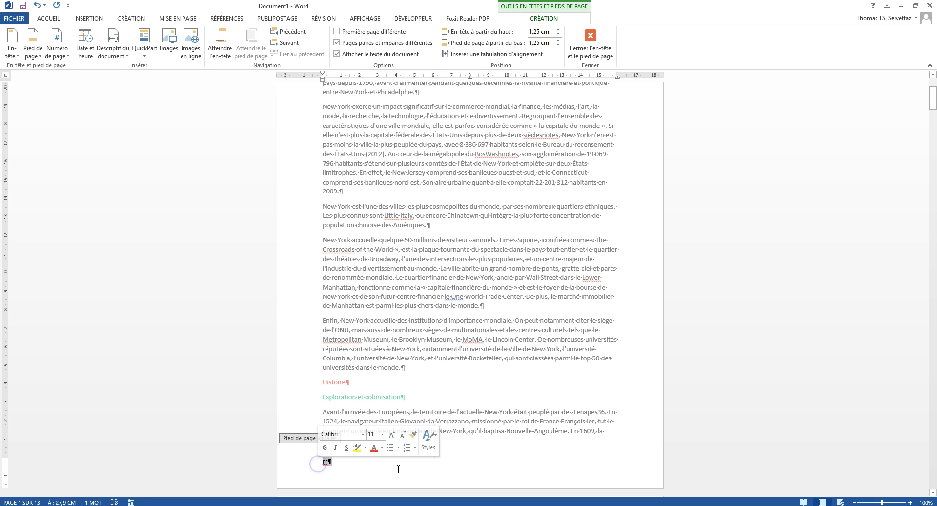
{"action": "key", "text": "Tab"}
{"action": "key", "text": "Tab"}
{"action": "key", "text": "Delete"}
{"action": "key", "text": "BackSpace"}
{"action": "key", "text": "BackSpace"}
{"action": "key", "text": "Tab"}
{"action": "key", "text": "Tab"}
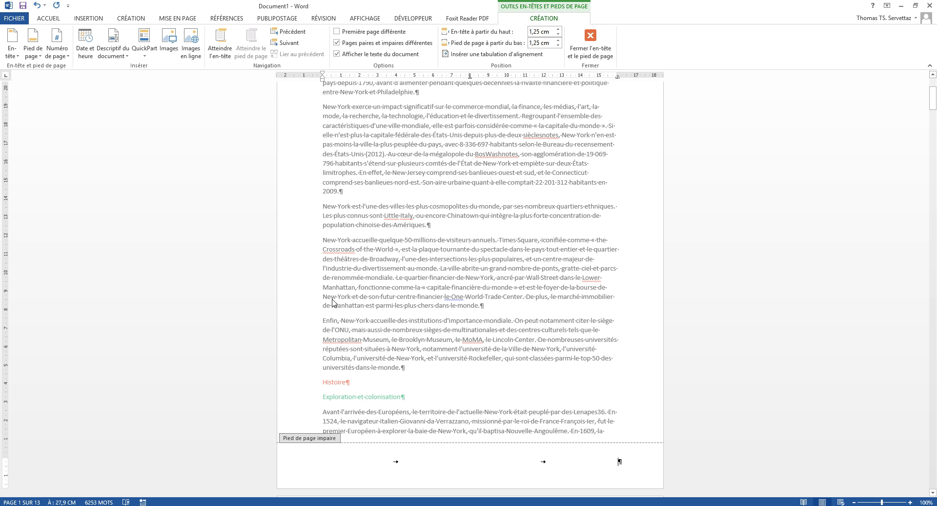
Step: Insert a Page field after the two tabs in the odd-page footer, keeping formatting preserved during updates
{"action": "left_click", "coordinate": [64, 57]}
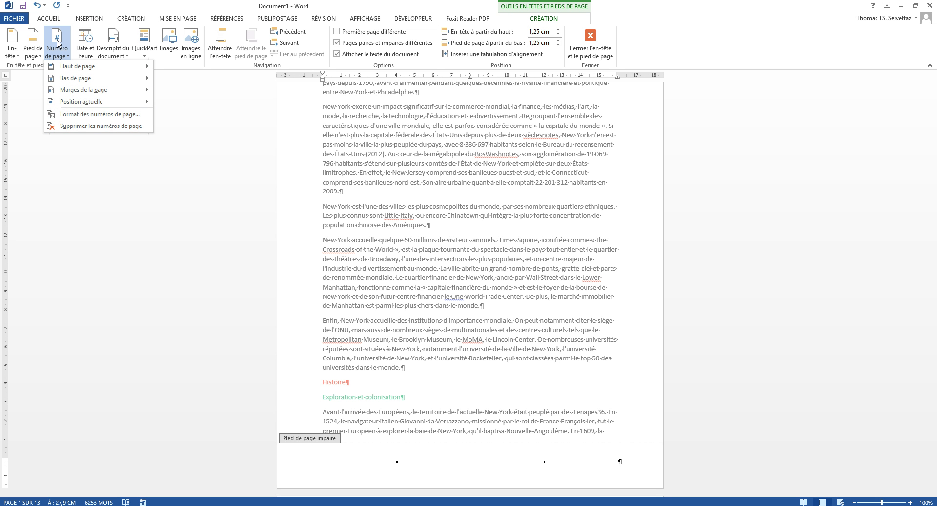
{"action": "left_click", "coordinate": [101, 6]}
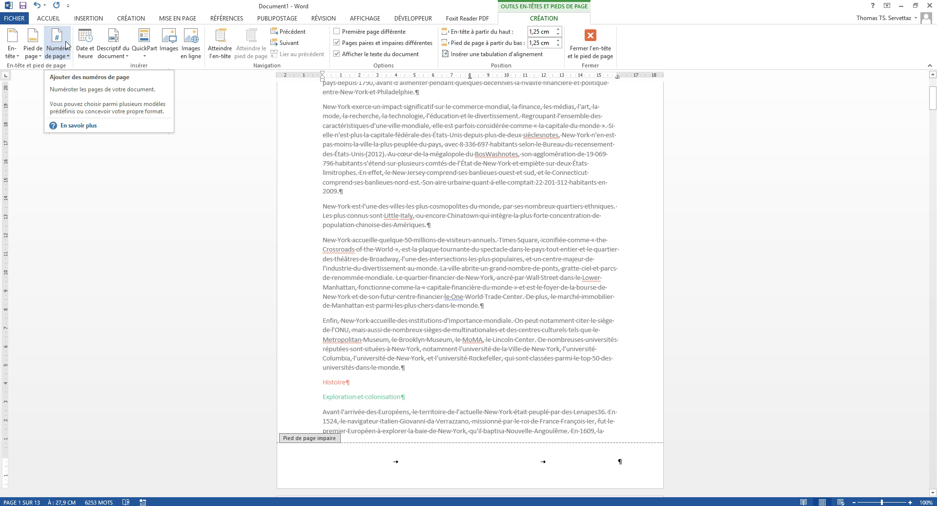
{"action": "left_click", "coordinate": [144, 42]}
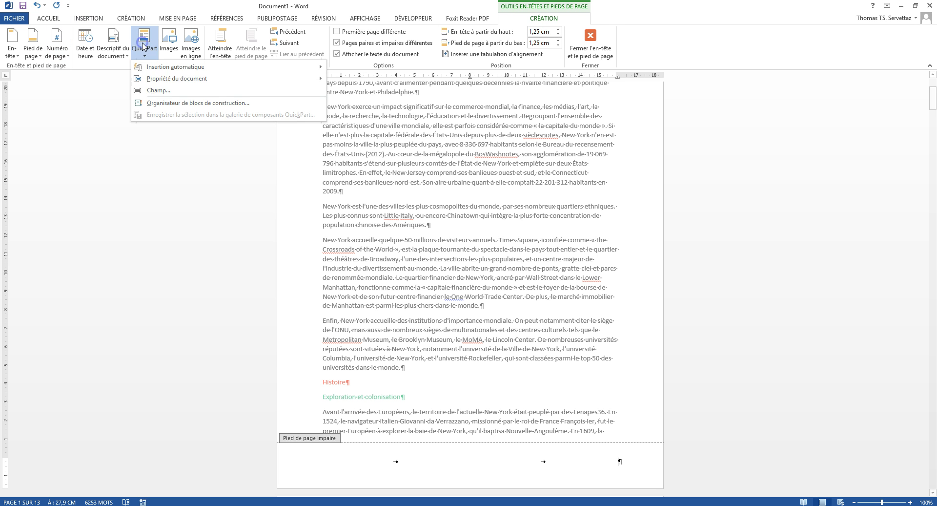
{"action": "left_click", "coordinate": [167, 91]}
{"action": "left_click_drag", "start_coordinate": [359, 219], "coordinate": [357, 266]}
{"action": "left_click", "coordinate": [292, 249]}
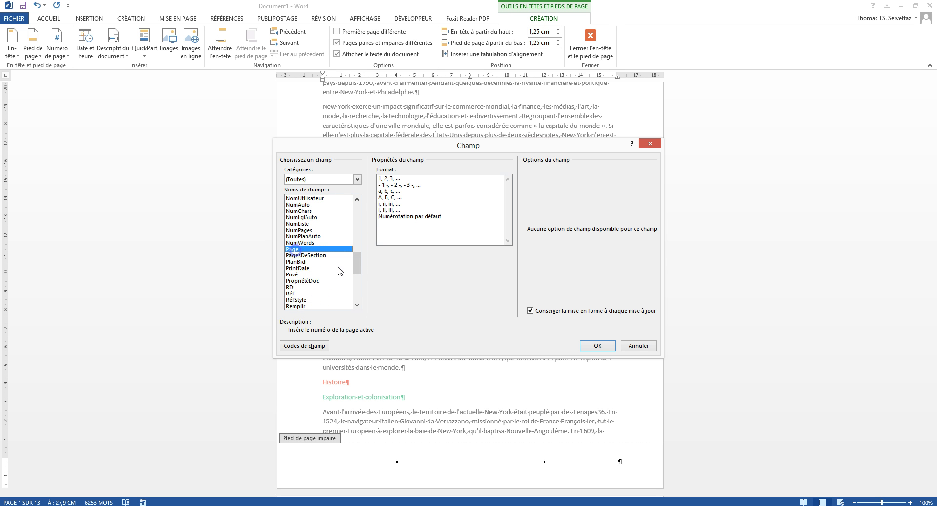
{"action": "mouse_move", "coordinate": [358, 266]}
{"action": "left_mouse_down"}
{"action": "mouse_move", "coordinate": [359, 277]}
{"action": "mouse_move", "coordinate": [358, 267]}
{"action": "left_mouse_up"}
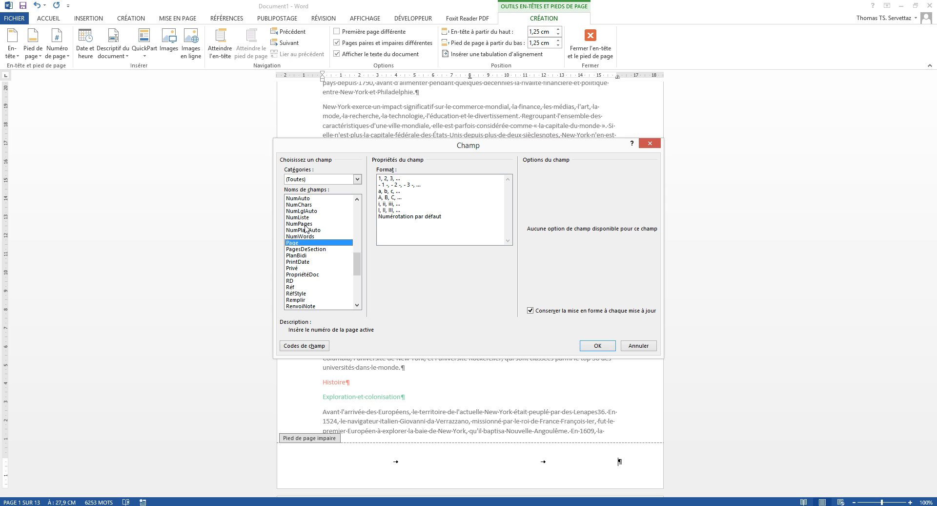
{"action": "left_click", "coordinate": [597, 345]}
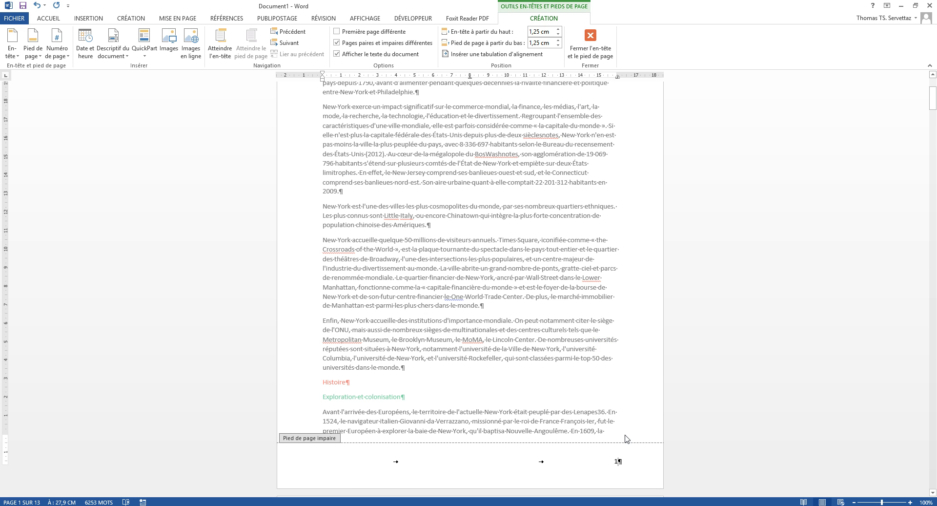
Step: Insert a Page field with the 1, 2, 3 format at the start of the even-page footer on page 2
{"action": "scroll", "coordinate": [621, 434], "scroll_direction": "down", "scroll_amount": 5}
{"action": "scroll", "coordinate": [620, 434], "scroll_direction": "down", "scroll_amount": 20}
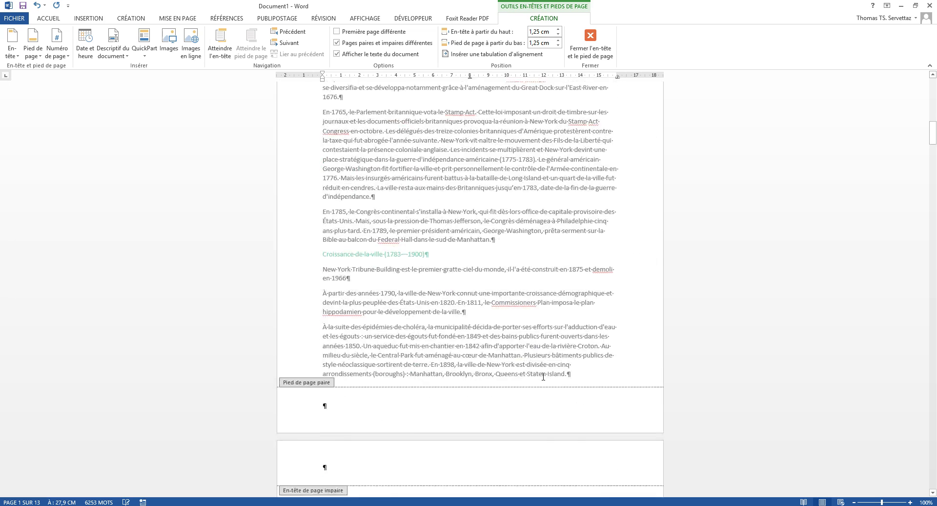
{"action": "scroll", "coordinate": [335, 308], "scroll_direction": "down", "scroll_amount": 13}
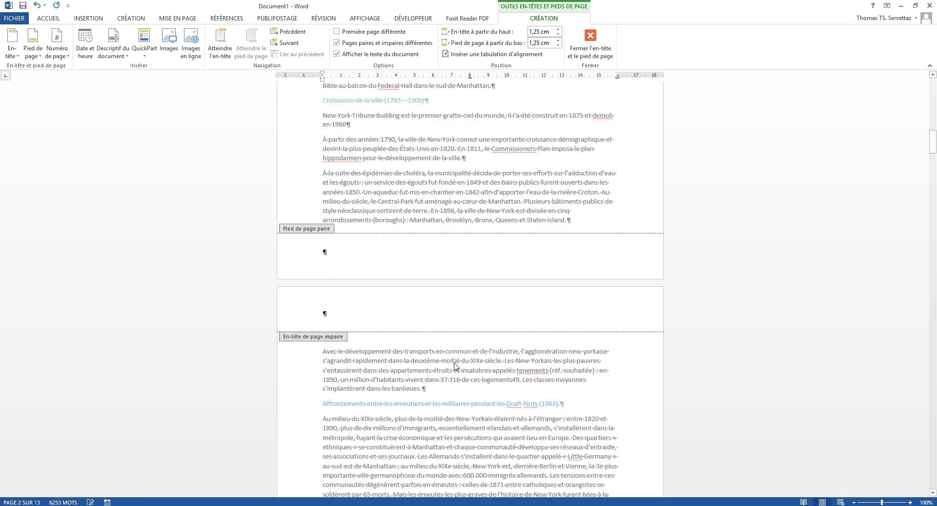
{"action": "scroll", "coordinate": [463, 373], "scroll_direction": "down", "scroll_amount": 1}
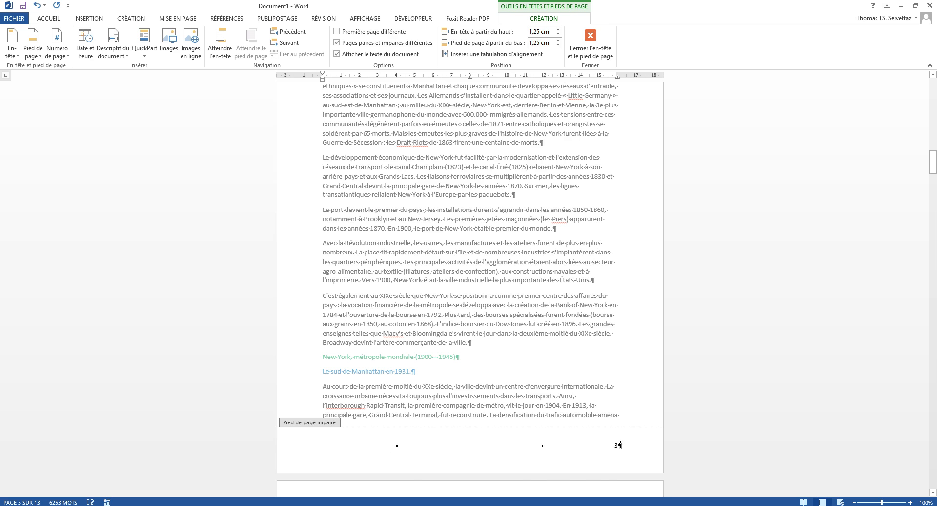
{"action": "scroll", "coordinate": [590, 240], "scroll_direction": "up", "scroll_amount": 13}
{"action": "left_click", "coordinate": [342, 264]}
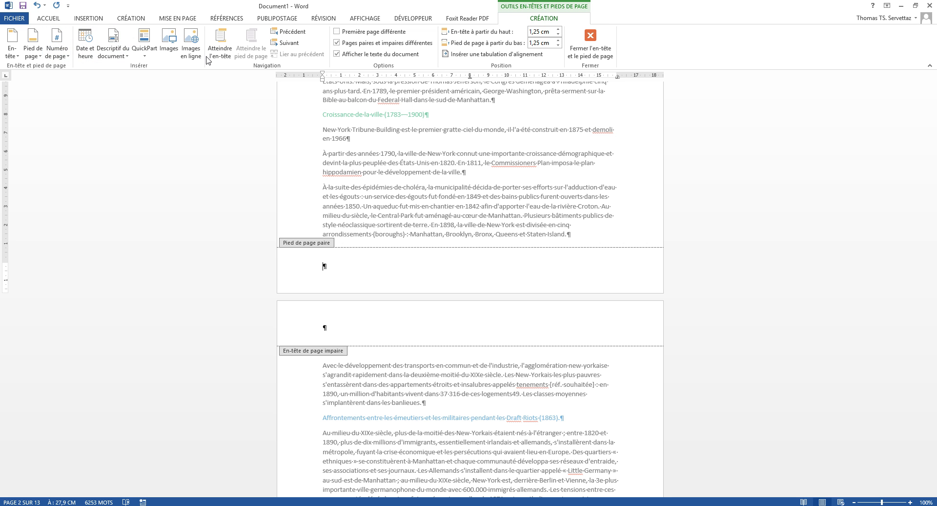
{"action": "left_click", "coordinate": [144, 47]}
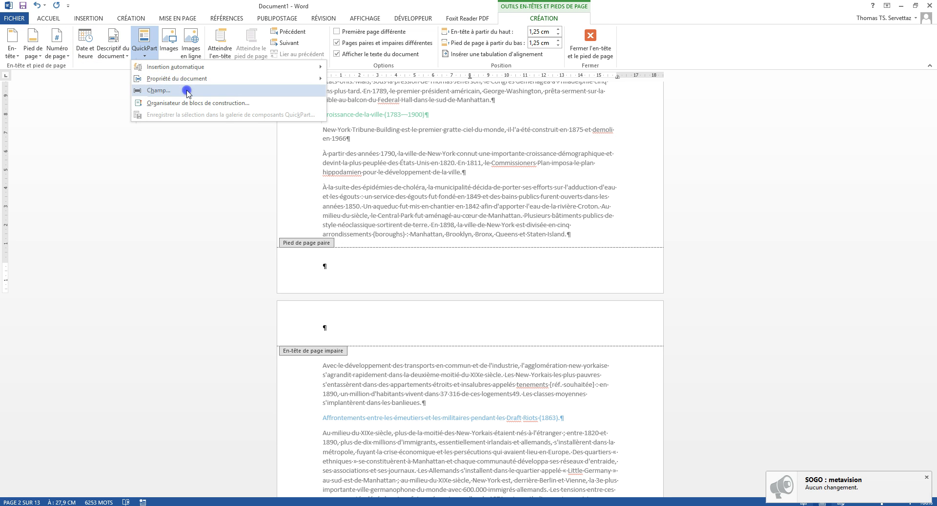
{"action": "left_click", "coordinate": [187, 90]}
{"action": "left_click_drag", "start_coordinate": [357, 223], "coordinate": [356, 268]}
{"action": "left_click", "coordinate": [295, 255]}
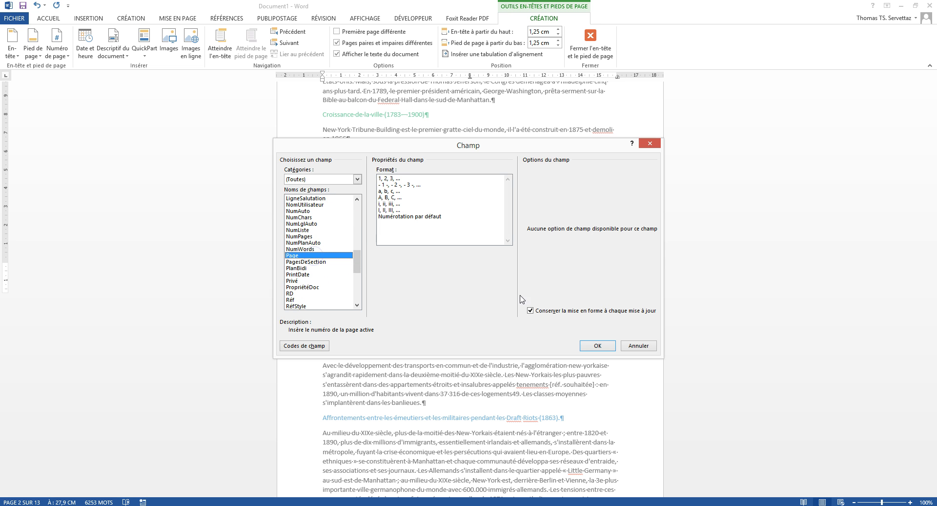
{"action": "left_click", "coordinate": [386, 178]}
{"action": "left_click", "coordinate": [598, 346]}
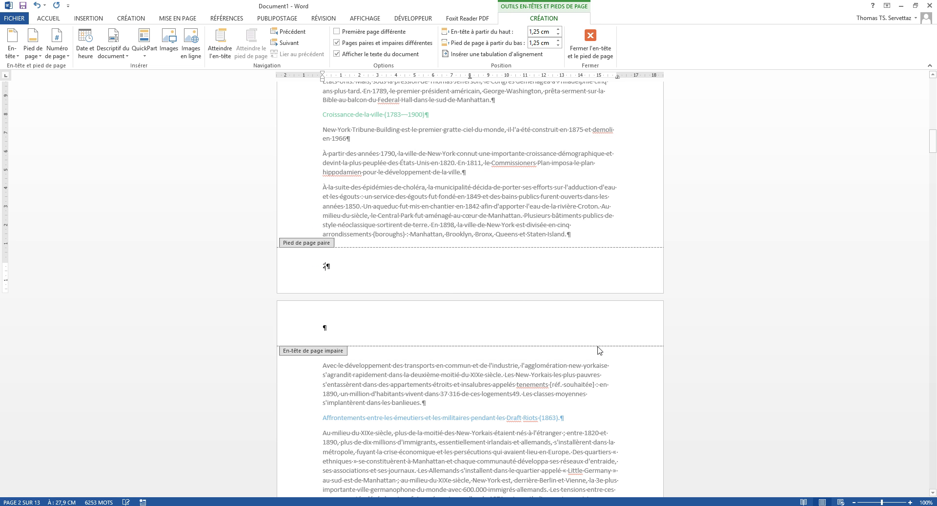
Step: Check the page number placement in the odd and even footers of pages 1 to 3
{"action": "scroll", "coordinate": [734, 211], "scroll_direction": "up", "scroll_amount": 15}
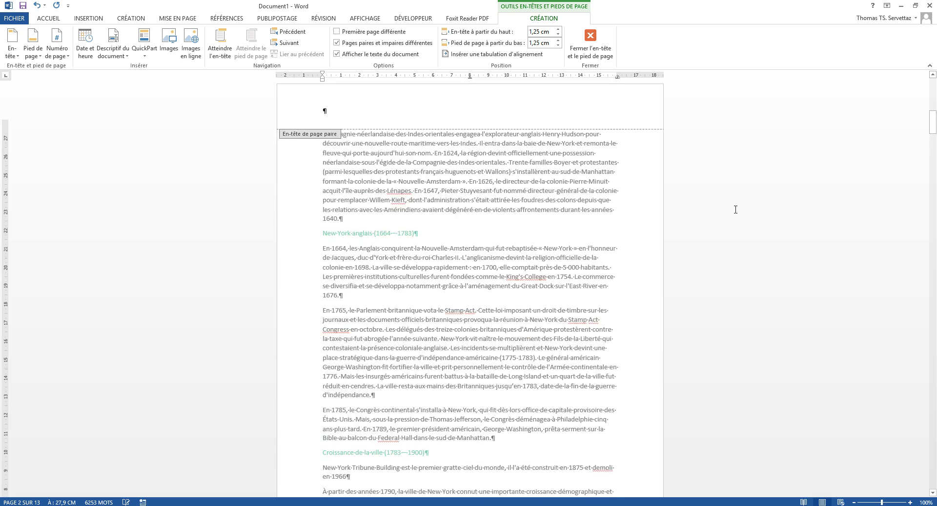
{"action": "scroll", "coordinate": [515, 134], "scroll_direction": "up", "scroll_amount": 4}
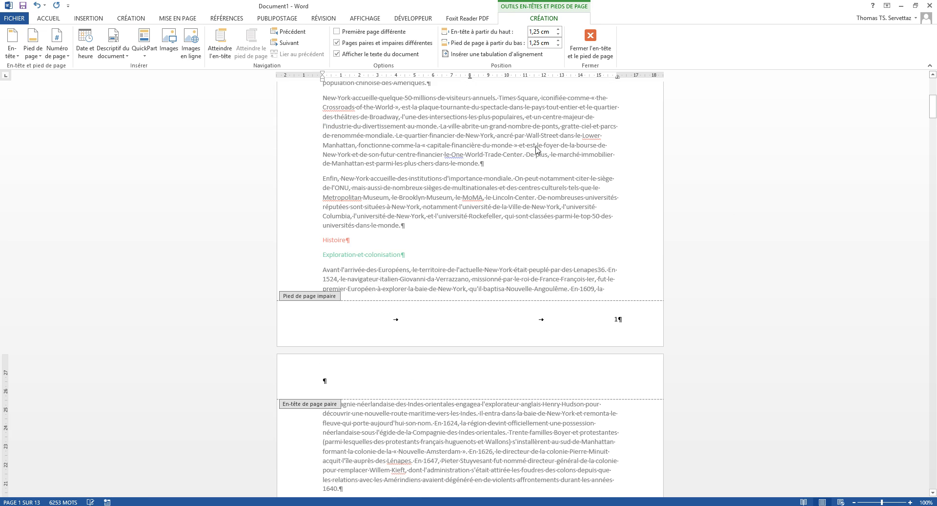
{"action": "scroll", "coordinate": [622, 257], "scroll_direction": "down", "scroll_amount": 9}
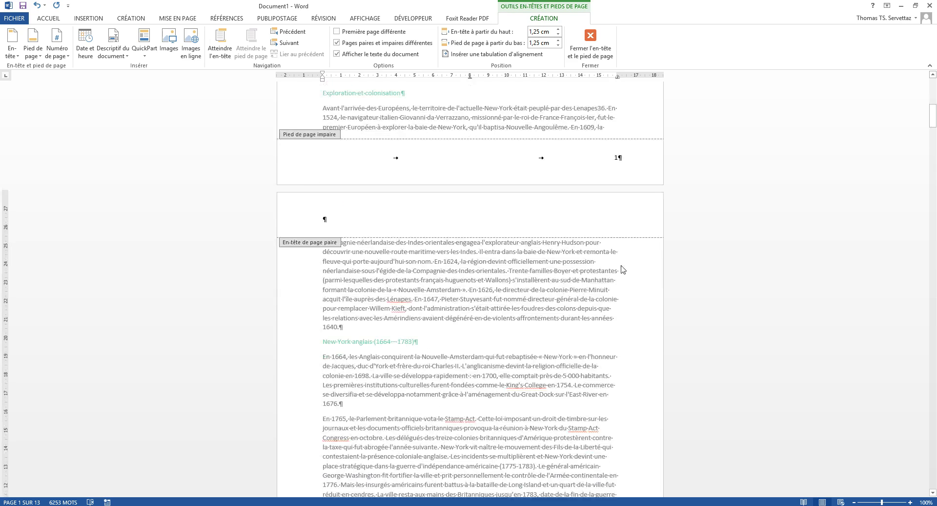
{"action": "scroll", "coordinate": [617, 269], "scroll_direction": "down", "scroll_amount": 15}
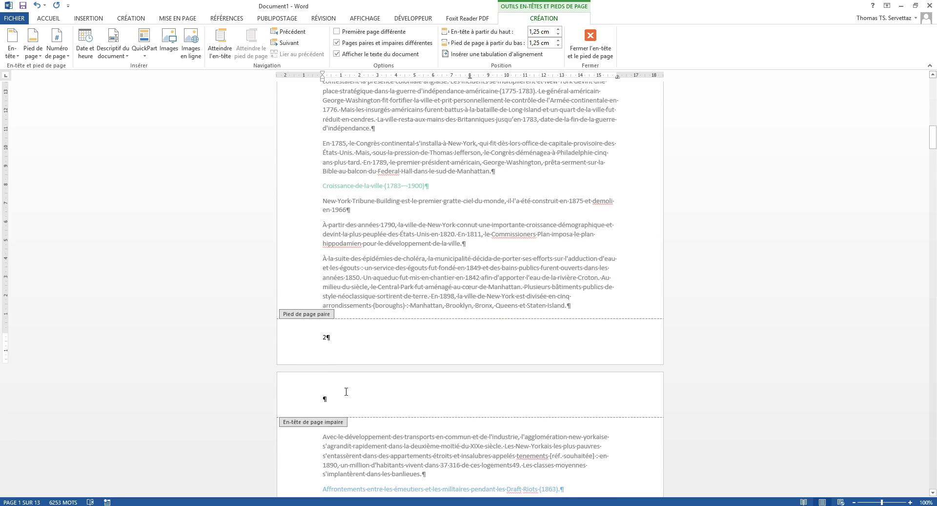
{"action": "scroll", "coordinate": [435, 351], "scroll_direction": "down", "scroll_amount": 16}
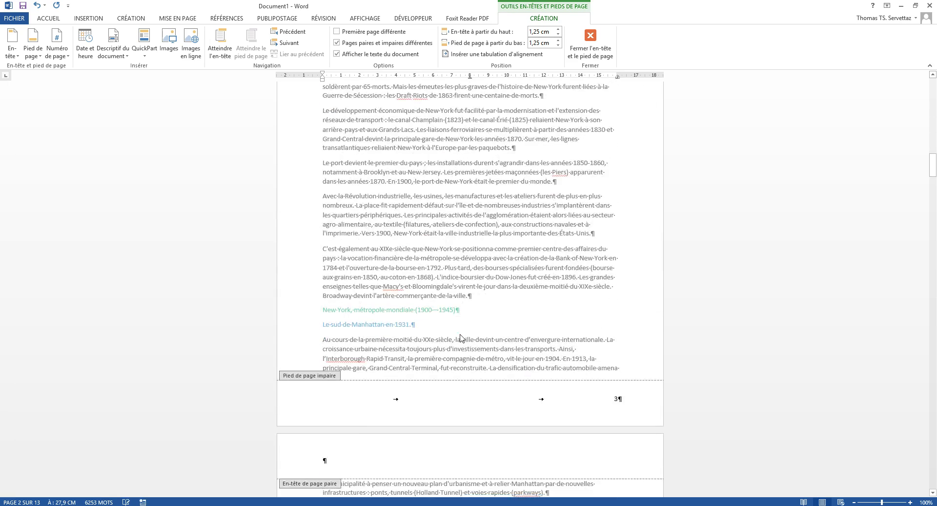